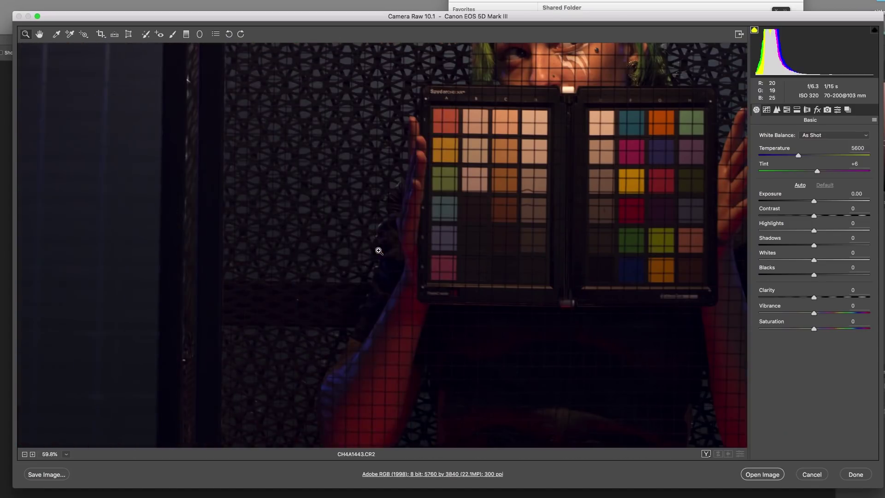
{"action": "scroll", "coordinate": [379, 250], "scroll_direction": "right", "scroll_amount": 2}
{"action": "scroll", "coordinate": [306, 247], "scroll_direction": "right", "scroll_amount": 2}
{"action": "scroll", "coordinate": [277, 247], "scroll_direction": "right", "scroll_amount": 3}
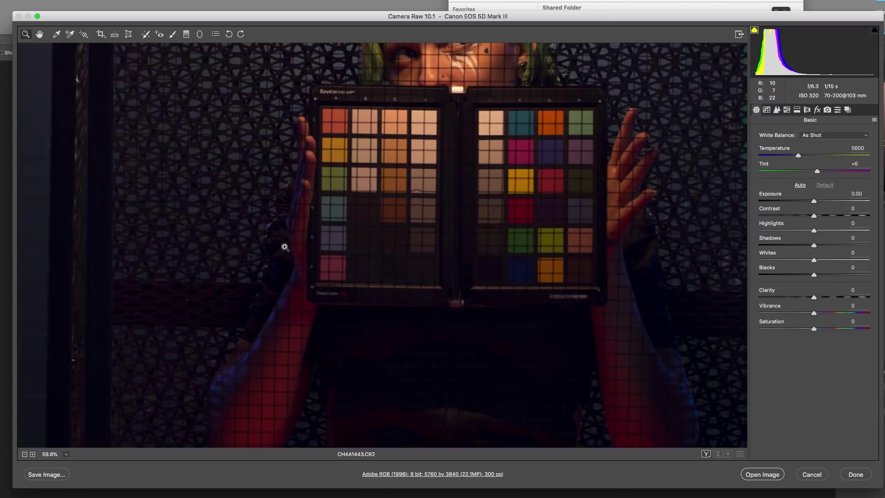
Sample a grey SpyderCheckr patch for white balance, giving Temperature 3300 and Tint -7.
{"action": "left_click", "coordinate": [59, 36]}
{"action": "left_click", "coordinate": [494, 142]}
{"action": "left_click", "coordinate": [489, 149]}
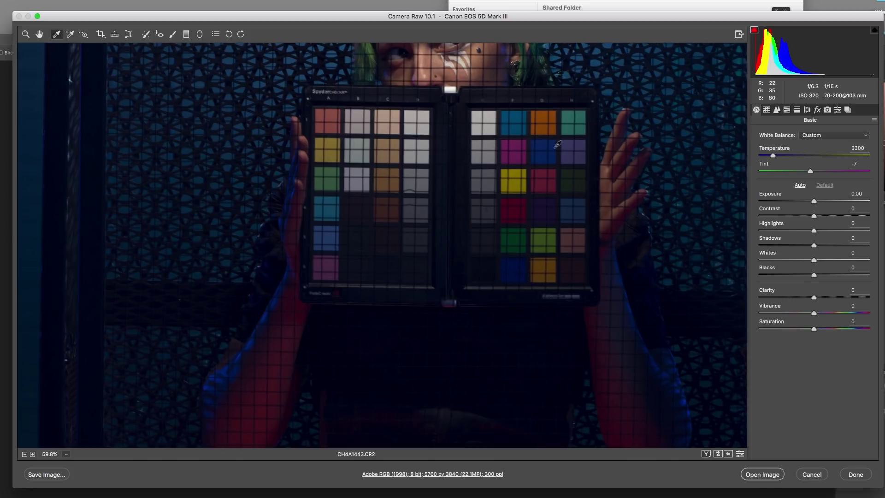
{"action": "scroll", "coordinate": [606, 125], "scroll_direction": "up", "scroll_amount": 5}
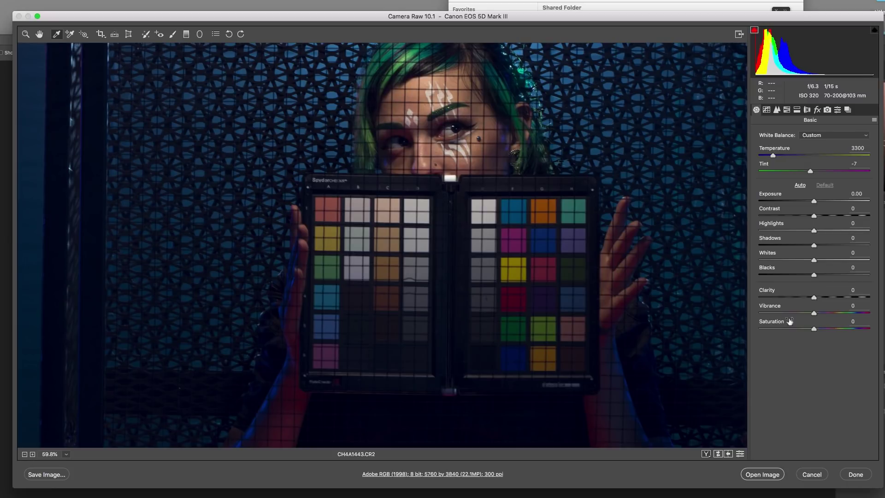
Set Blacks to -12 and Exposure to +0.20 in the Basic panel.
{"action": "left_click_drag", "start_coordinate": [815, 275], "coordinate": [808, 276]}
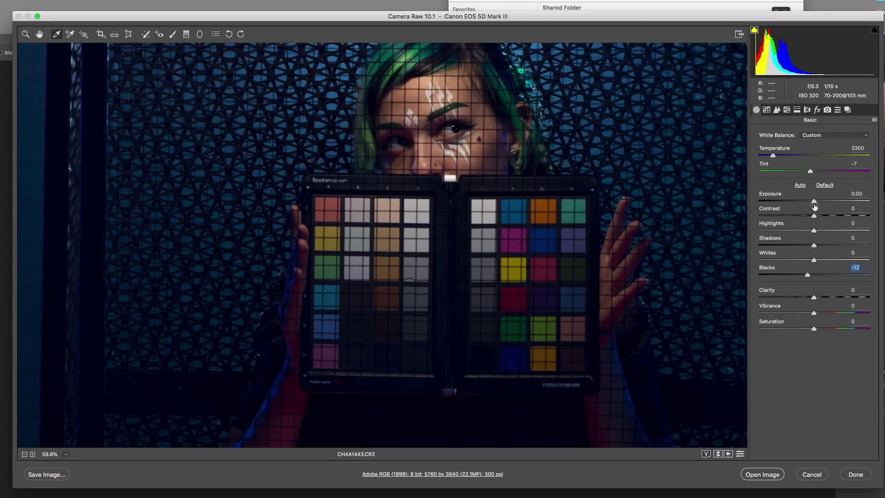
{"action": "mouse_move", "coordinate": [814, 202]}
{"action": "left_mouse_down"}
{"action": "mouse_move", "coordinate": [823, 201]}
{"action": "mouse_move", "coordinate": [815, 202]}
{"action": "left_mouse_up"}
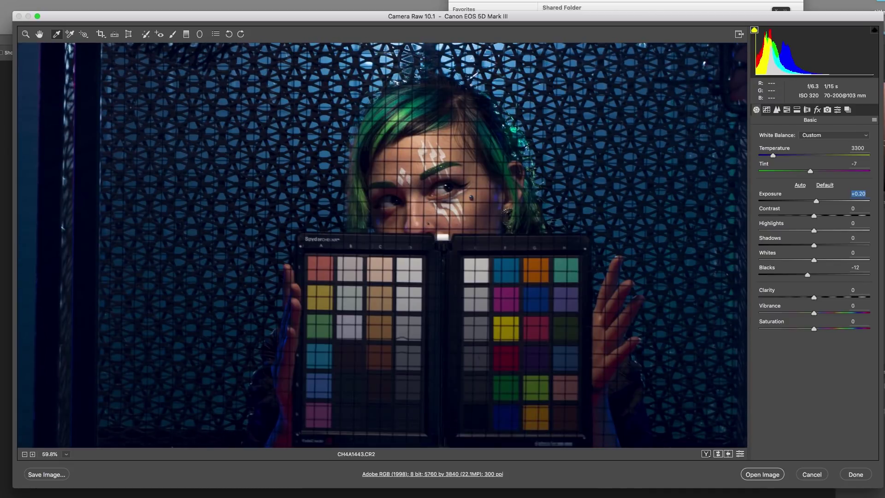
{"action": "left_click", "coordinate": [875, 122]}
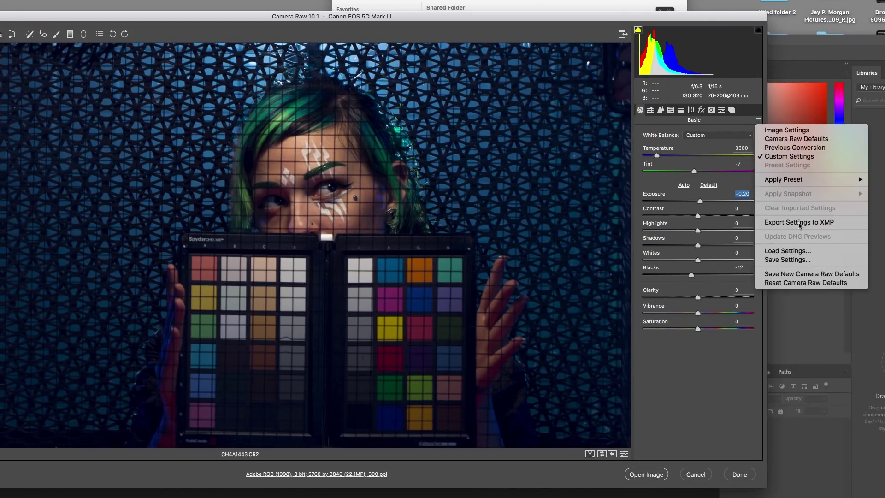
Save all checked adjustments as the Camera Raw preset 'Arc Attack 3'.
{"action": "left_click", "coordinate": [792, 260]}
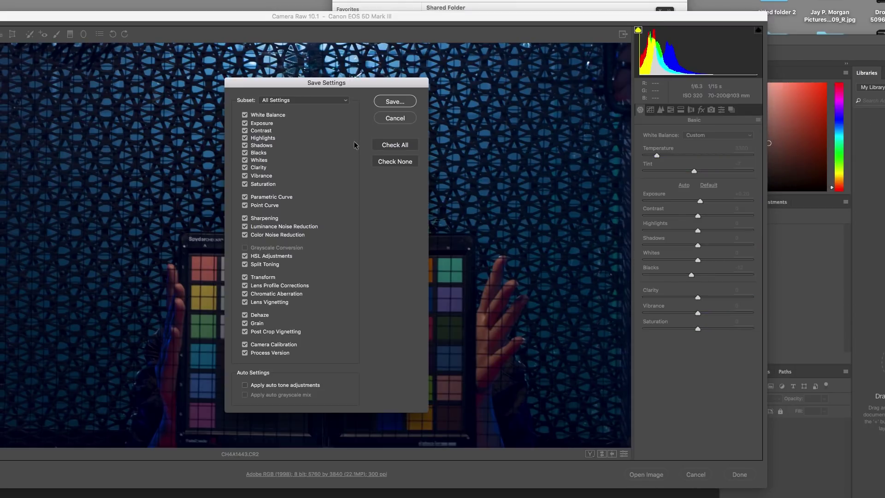
{"action": "left_click", "coordinate": [393, 102]}
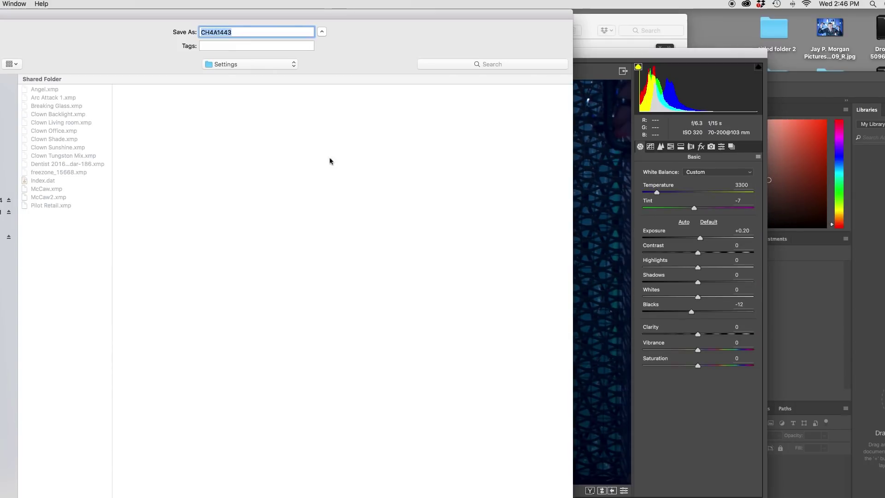
{"action": "type", "text": "Arc Attack"}
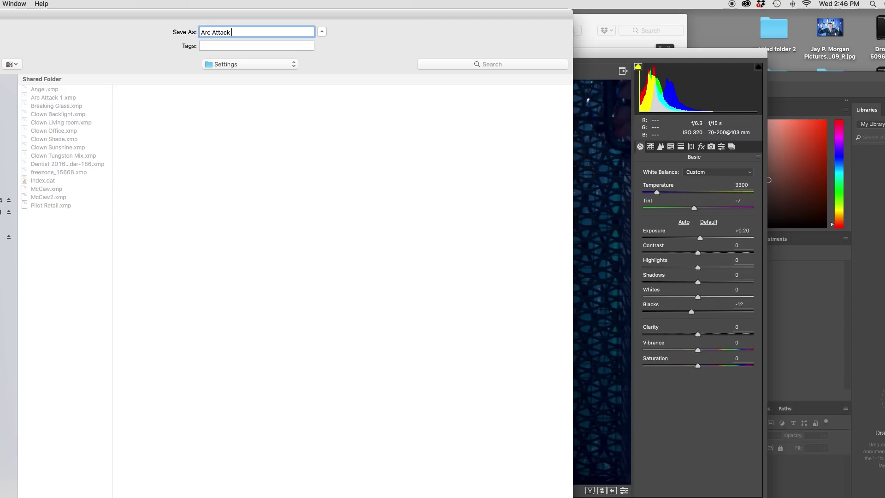
{"action": "type", "text": "3"}
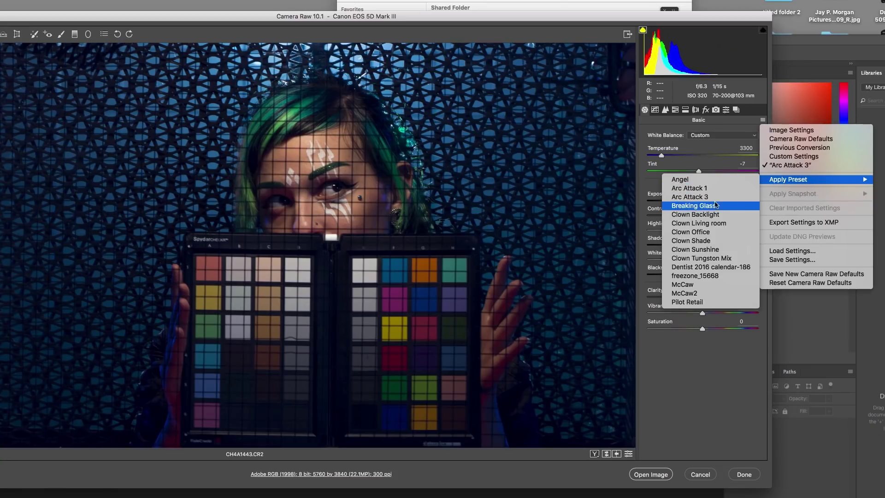
Apply the Arc Attack 3 preset from the settings flyout.
{"action": "left_click", "coordinate": [708, 197]}
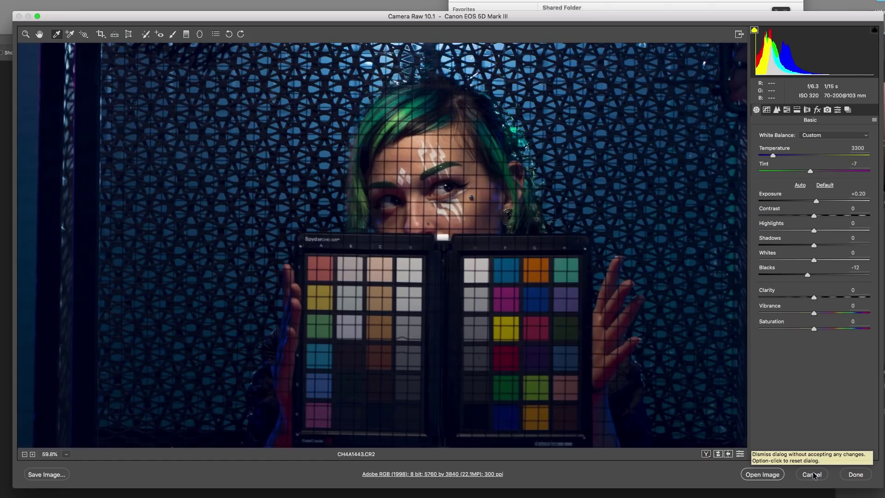
Cancel out of the chart photo without keeping its edits.
{"action": "left_click", "coordinate": [813, 475]}
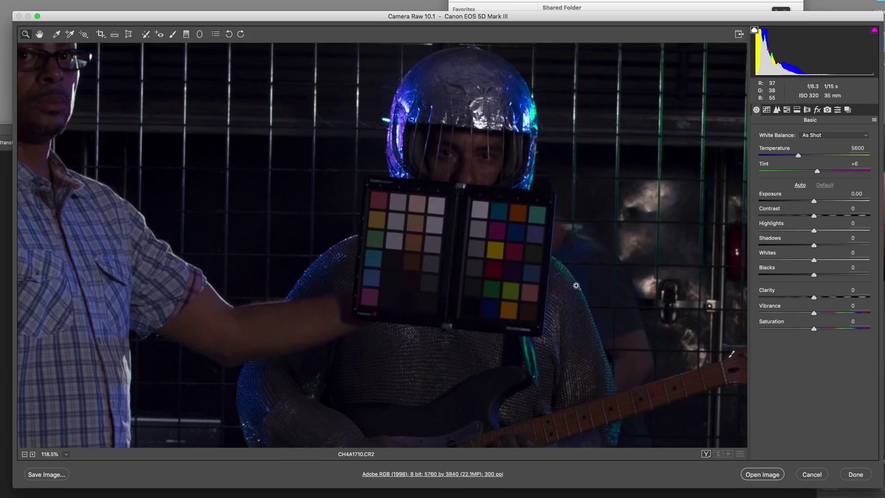
White-balance the guitarist shot from a grey chart patch, then set Exposure +0.65, Blacks -11.
{"action": "left_click", "coordinate": [55, 35]}
{"action": "left_click", "coordinate": [478, 231]}
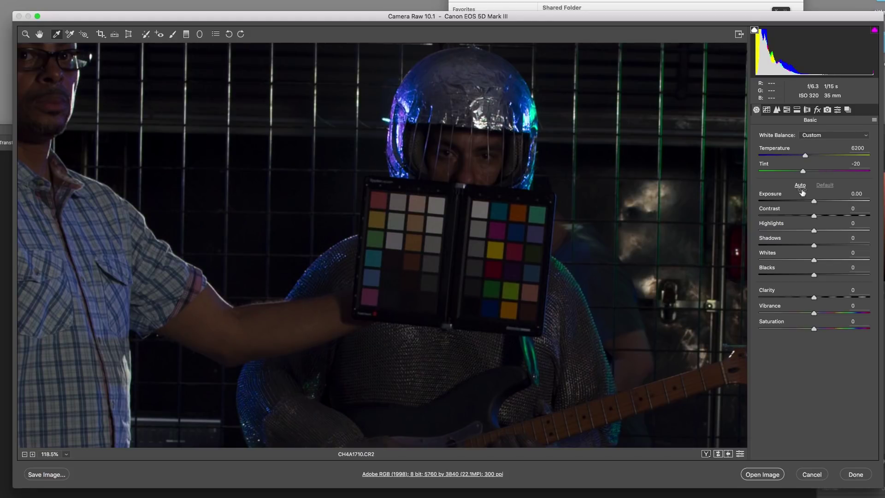
{"action": "left_click_drag", "start_coordinate": [814, 202], "coordinate": [820, 202]}
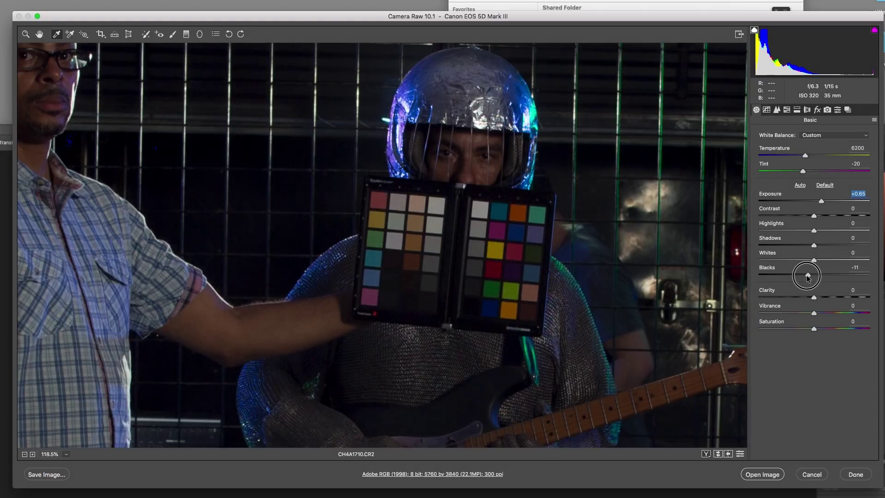
{"action": "left_click_drag", "start_coordinate": [813, 277], "coordinate": [806, 276]}
{"action": "left_click_drag", "start_coordinate": [807, 276], "coordinate": [806, 276]}
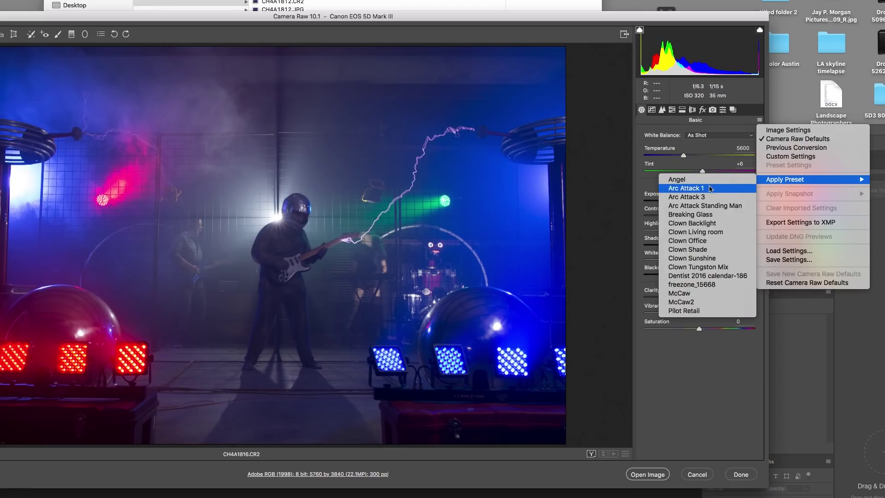
Apply Arc Attack Standing Man, then lower Exposure, raise Shadows and reduce Clarity slightly.
{"action": "left_click", "coordinate": [707, 206]}
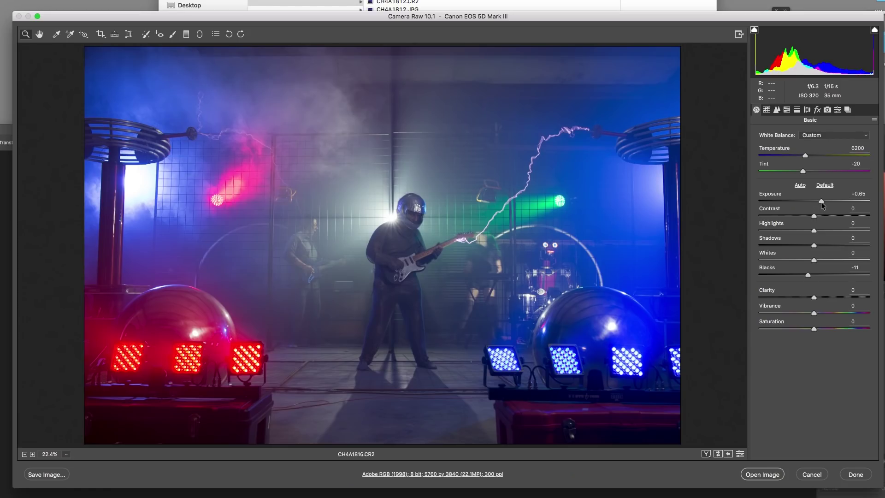
{"action": "left_click_drag", "start_coordinate": [821, 201], "coordinate": [817, 204]}
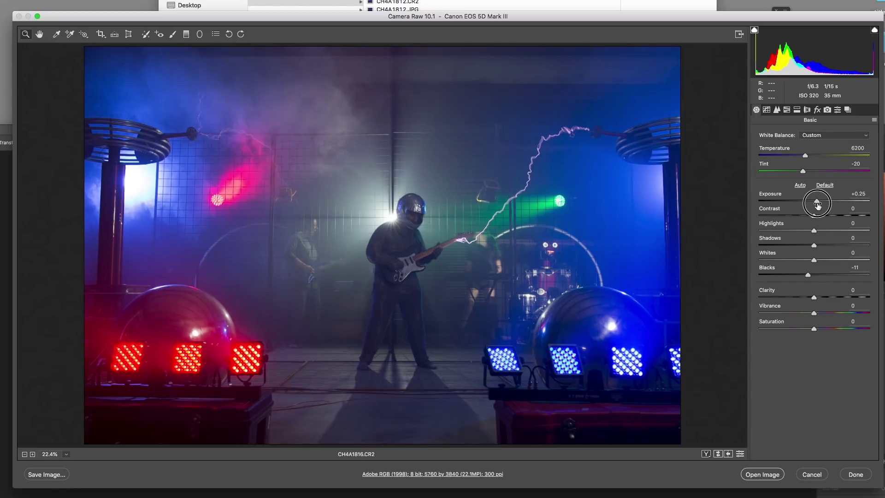
{"action": "left_click_drag", "start_coordinate": [815, 247], "coordinate": [819, 246]}
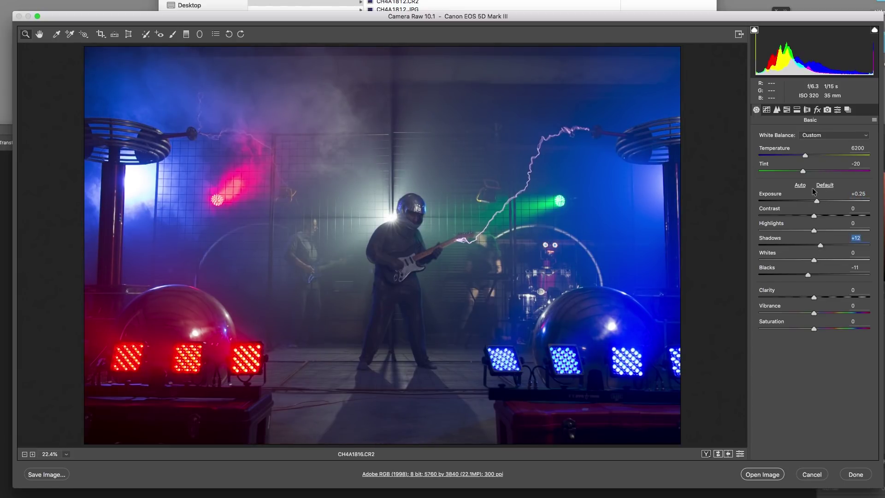
{"action": "left_click_drag", "start_coordinate": [815, 296], "coordinate": [820, 298]}
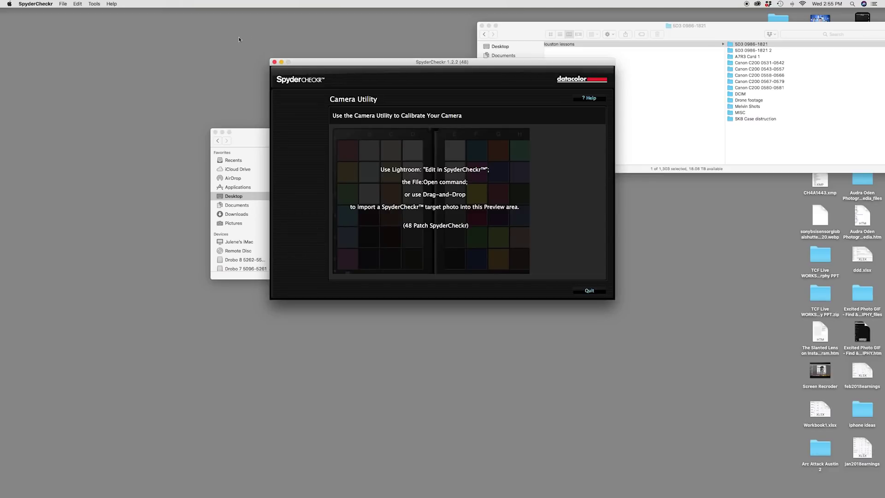
Drag 4-CH4A1443.tif from the Finder into SpyderCheckr's preview, rearranging windows around it.
{"action": "left_click_drag", "start_coordinate": [351, 63], "coordinate": [254, 104]}
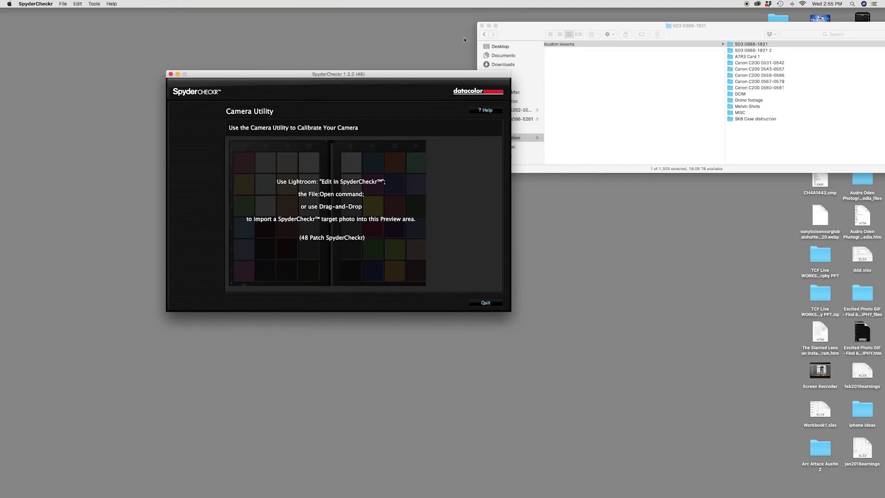
{"action": "left_click_drag", "start_coordinate": [419, 77], "coordinate": [757, 51]}
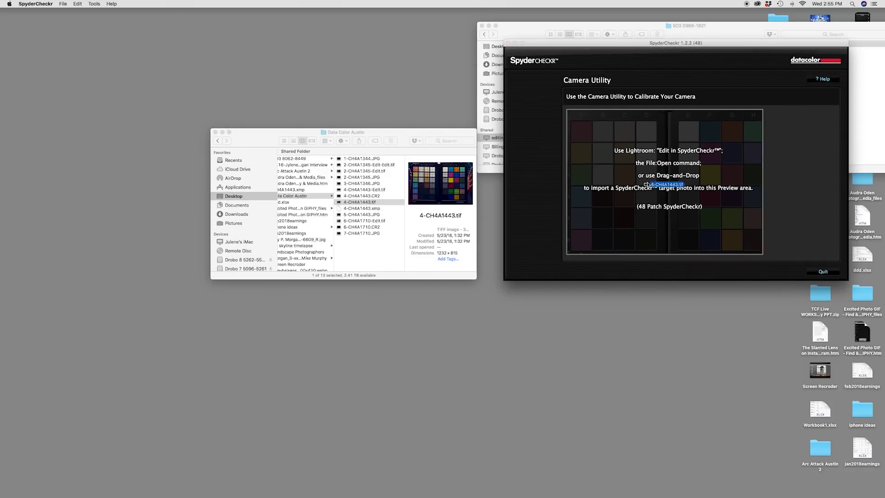
{"action": "left_click_drag", "start_coordinate": [468, 193], "coordinate": [647, 182]}
{"action": "left_click_drag", "start_coordinate": [714, 44], "coordinate": [553, 28]}
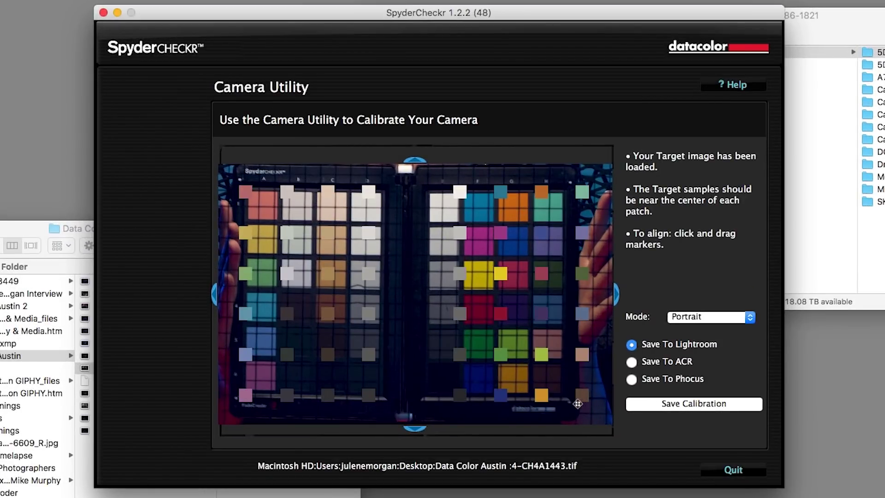
Fit the sample grid onto the patch centres and keep Portrait mode after trying Saturation.
{"action": "left_click_drag", "start_coordinate": [600, 411], "coordinate": [560, 391]}
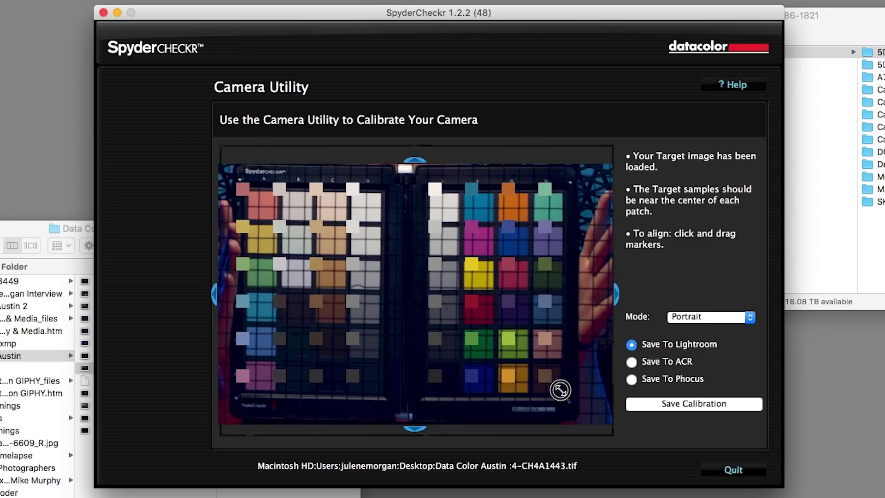
{"action": "left_click_drag", "start_coordinate": [217, 176], "coordinate": [237, 192]}
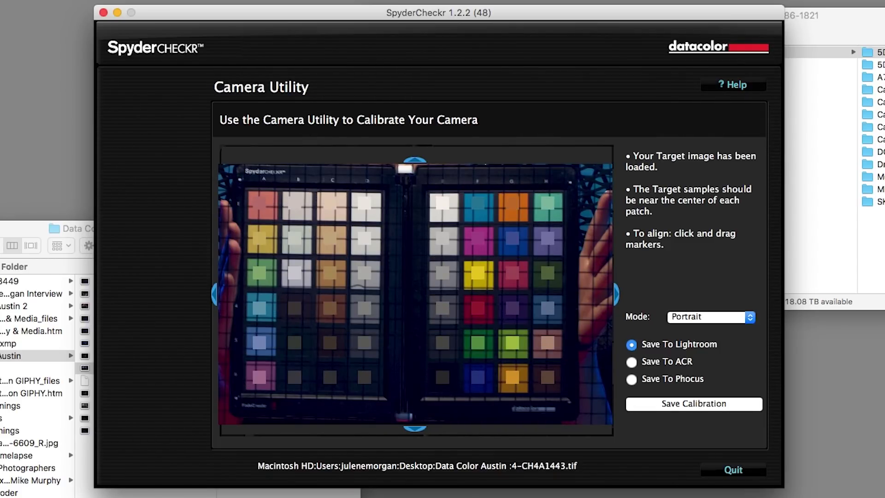
{"action": "left_click", "coordinate": [729, 316]}
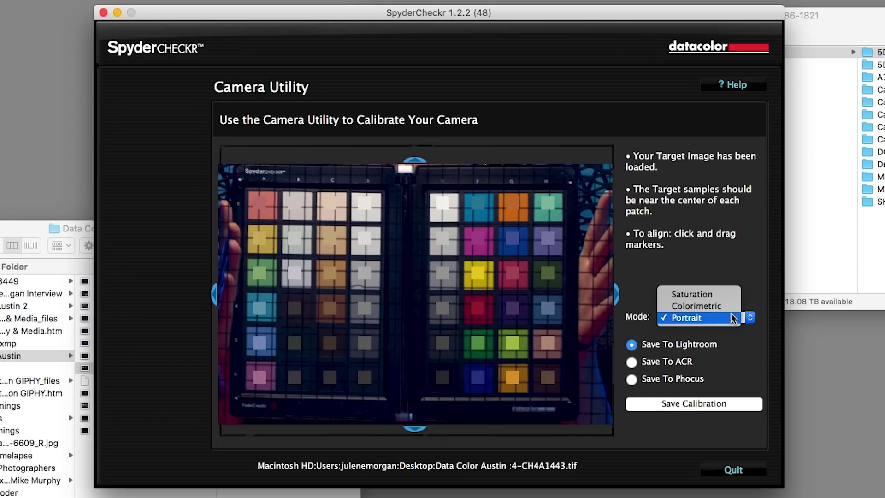
{"action": "left_click", "coordinate": [727, 297]}
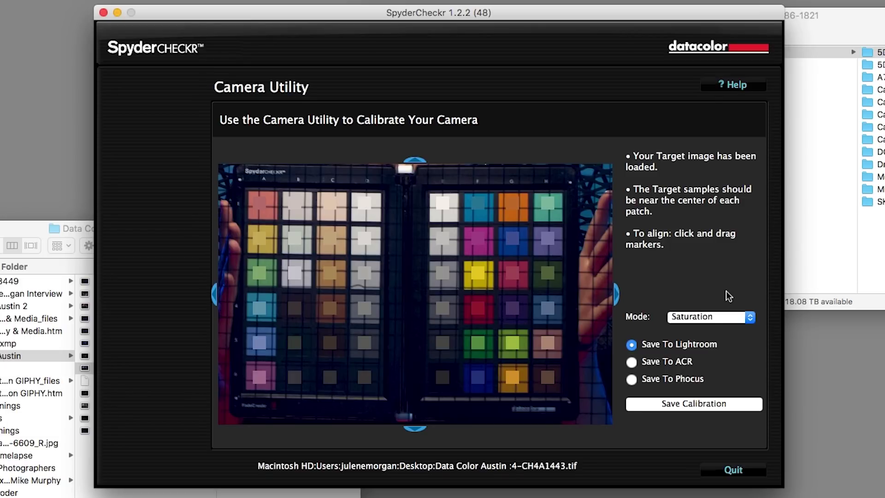
{"action": "left_click", "coordinate": [723, 315]}
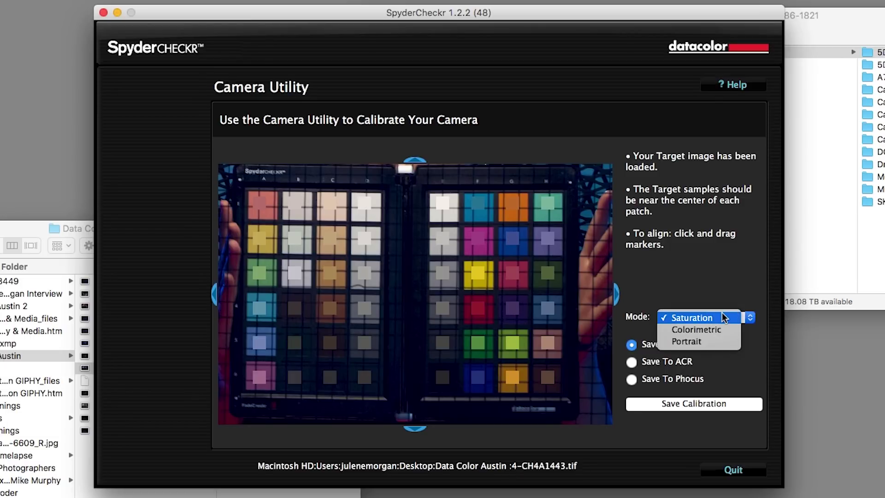
{"action": "left_click", "coordinate": [710, 344]}
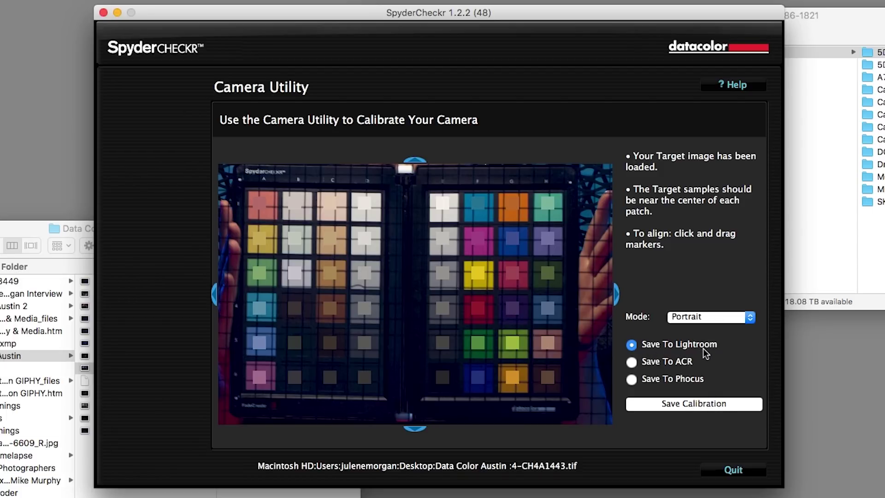
Save the SpyderCheckr calibration as the Lightroom preset 'Arc Attack #5'.
{"action": "left_click", "coordinate": [713, 407]}
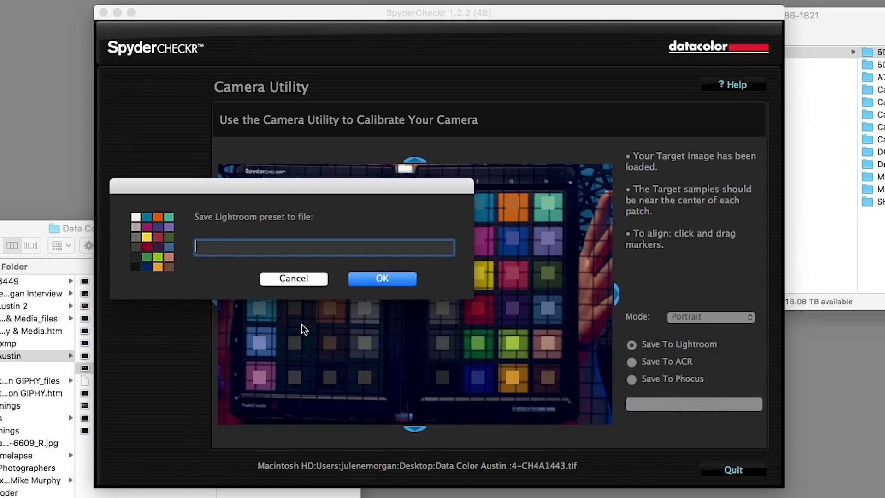
{"action": "type", "text": "Arc Attack #5"}
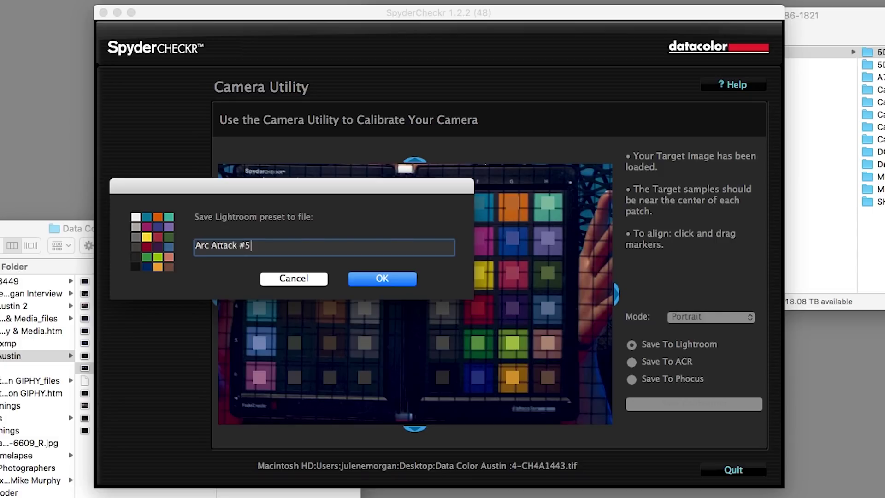
{"action": "left_click", "coordinate": [366, 280]}
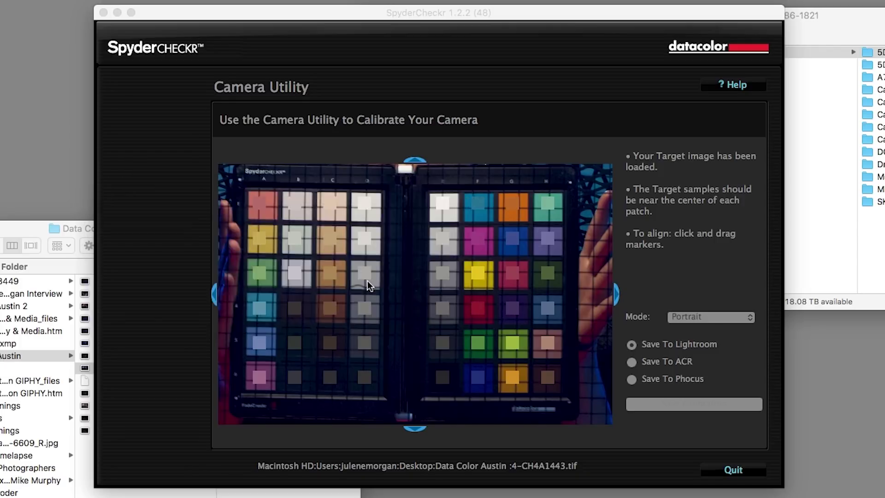